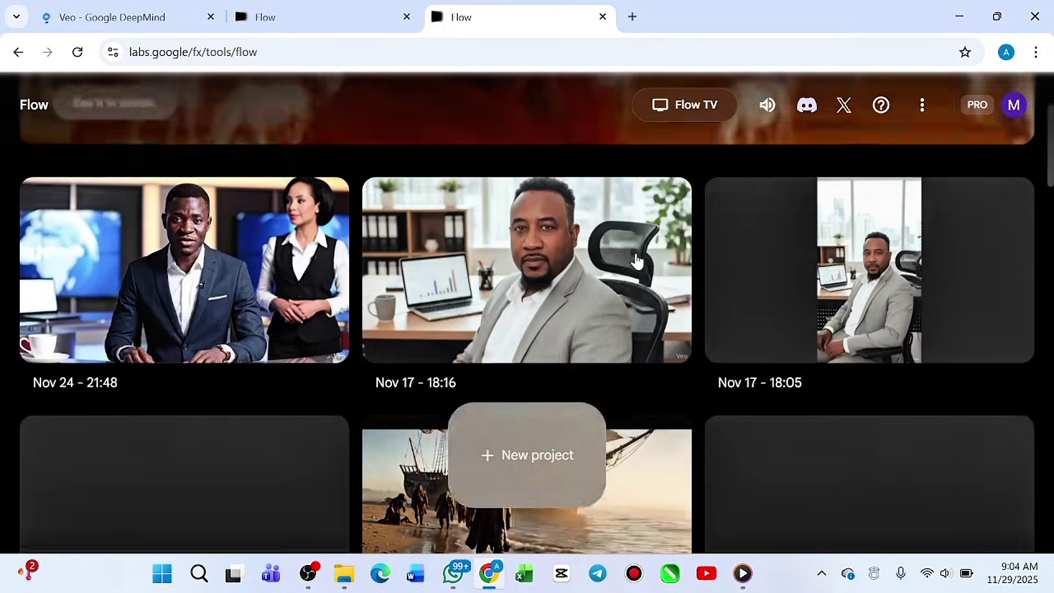
Look through the existing video projects on the Flow home page
scroll(488, 313, down, 1)
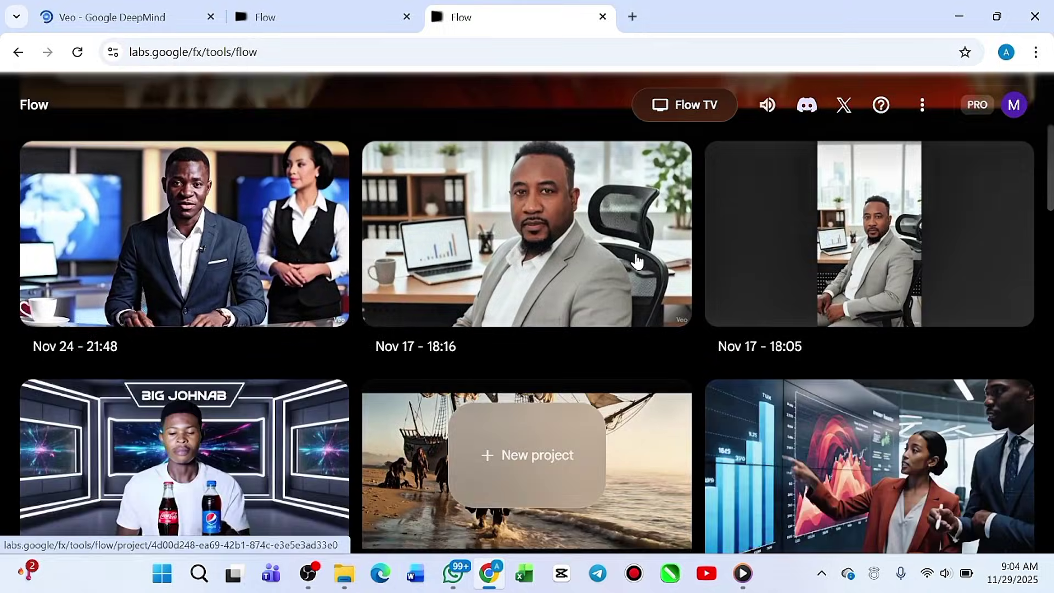
scroll(488, 313, up, 5)
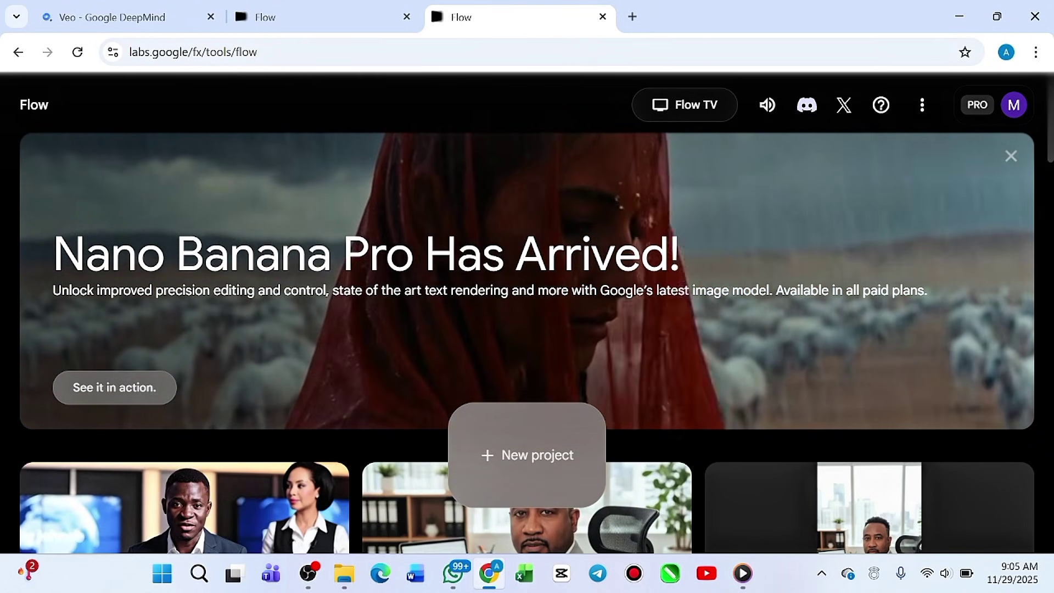
scroll(587, 249, down, 6)
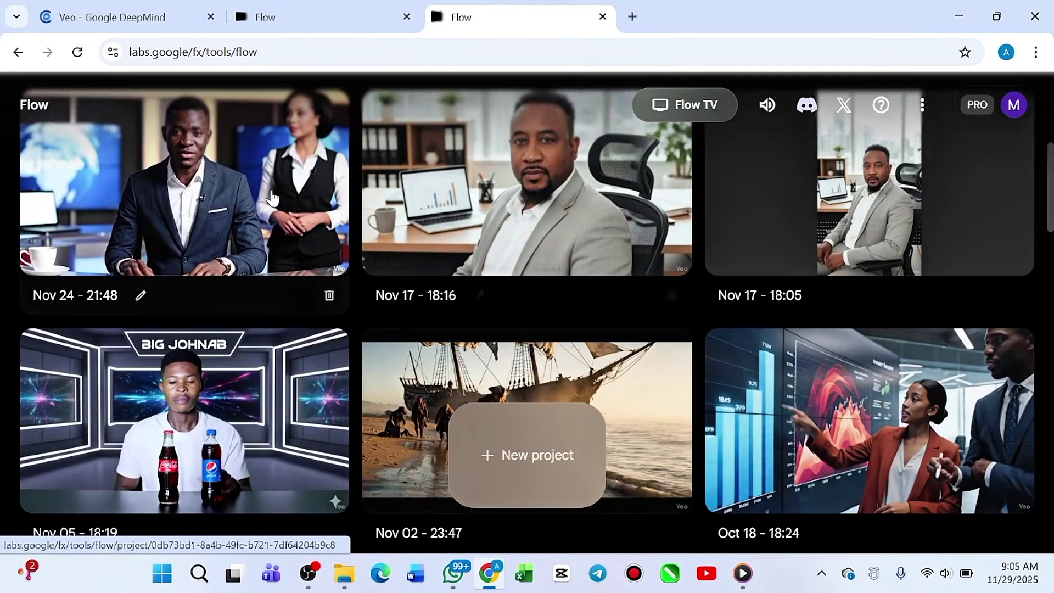
scroll(271, 200, down, 1)
scroll(272, 197, up, 2)
scroll(272, 197, down, 10)
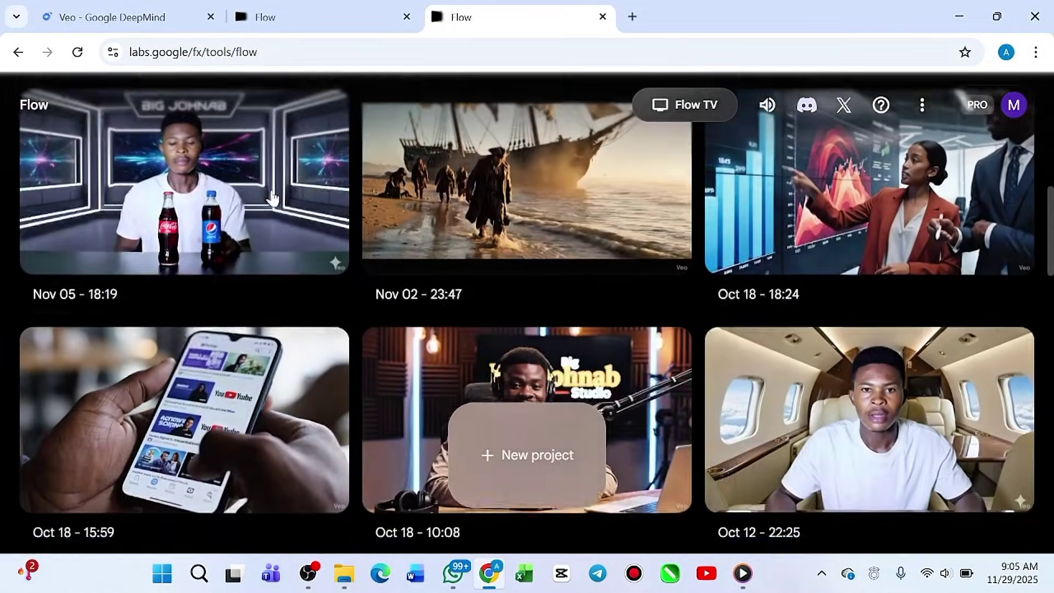
scroll(272, 192, down, 5)
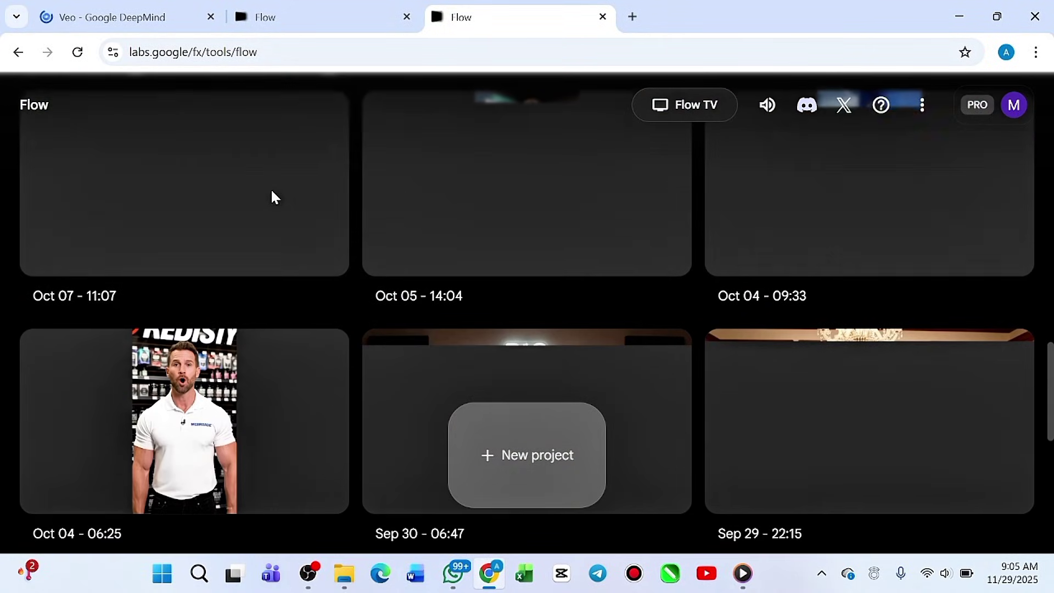
scroll(272, 192, up, 10)
scroll(272, 192, up, 10)
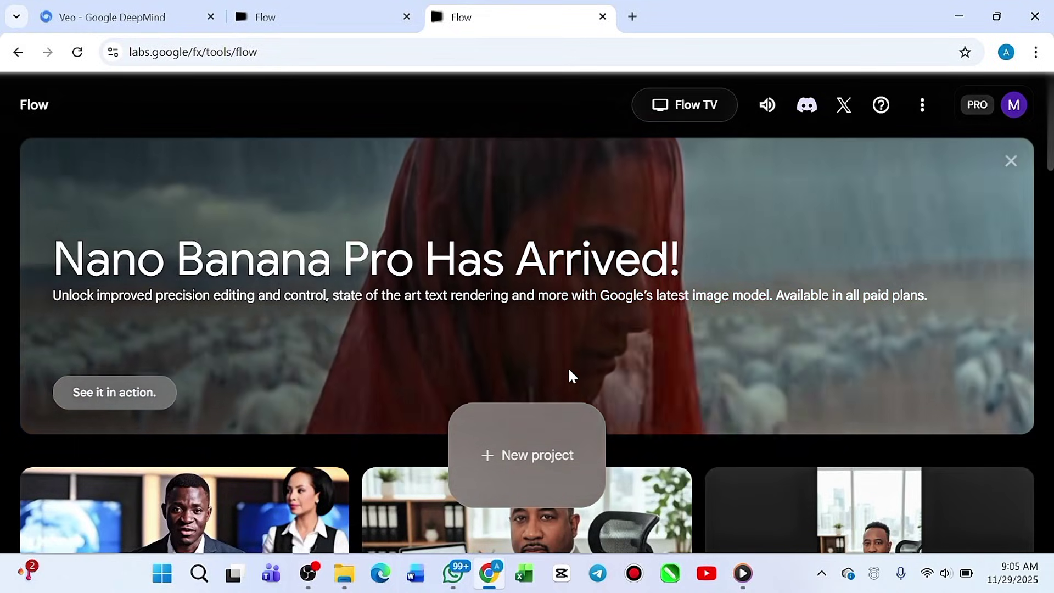
Create a new project and generate a text-to-video clip of an elderly Nigerian man outside a clay house, narrating about one stubborn goat
click(527, 455)
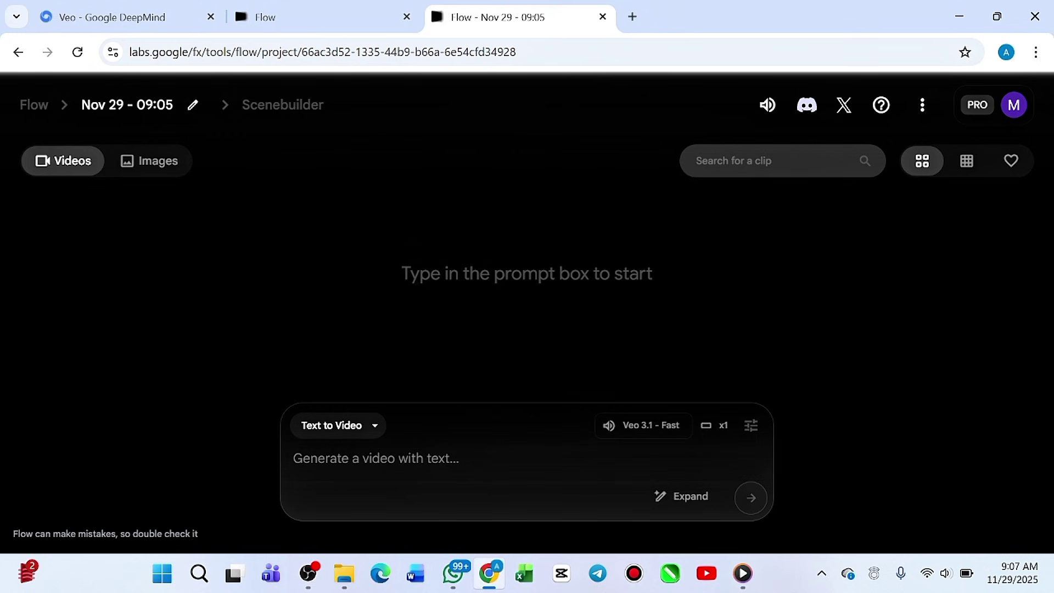
text(An elderly Nigerian man, about 70, dark skin, wearing simple village attire and a cap, sitting on a wooden bench outside a clay house. Calm village background, chickens walking around. Narration: "My children, come close. Let me tell you how our village almost entered big trouble… all because of one stubborn goat.")
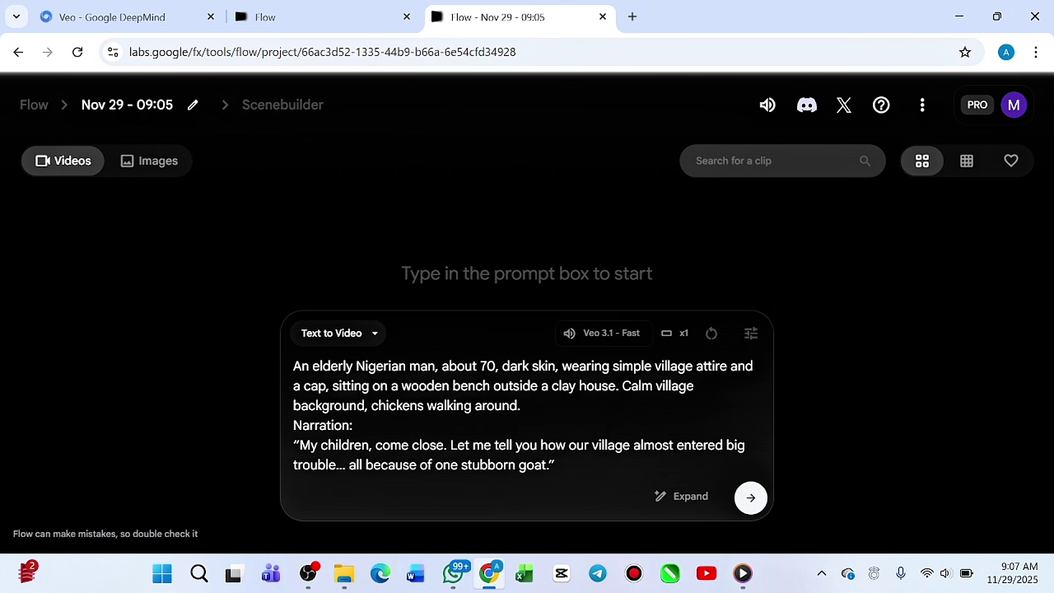
click(751, 499)
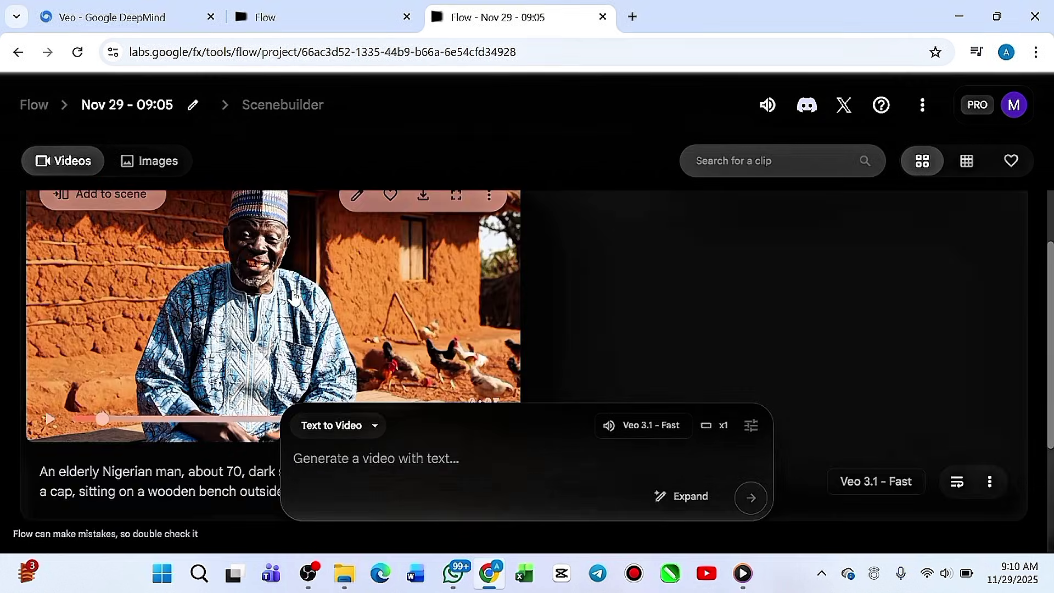
Review the generated clip of the elderly man, including a full-screen playback
scroll(277, 324, up, 2)
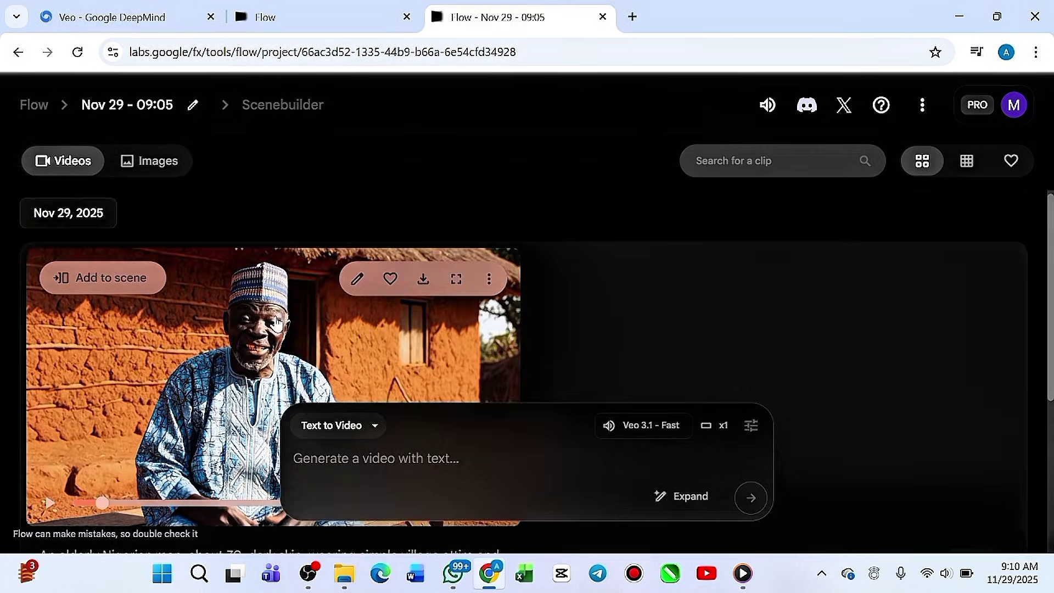
scroll(277, 324, down, 1)
scroll(277, 325, down, 1)
scroll(278, 325, up, 1)
scroll(277, 325, down, 1)
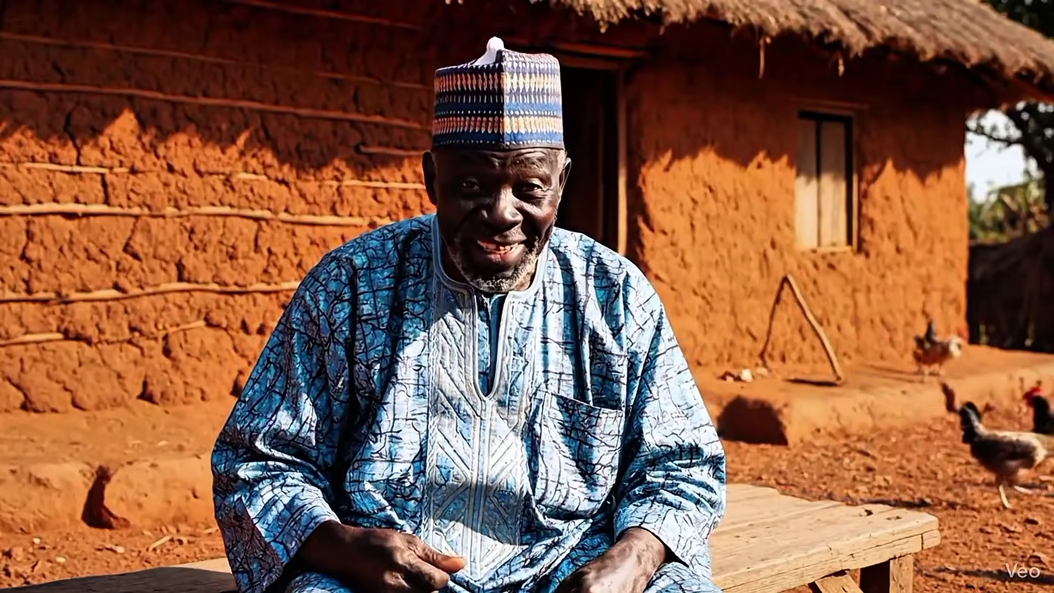
key(Escape)
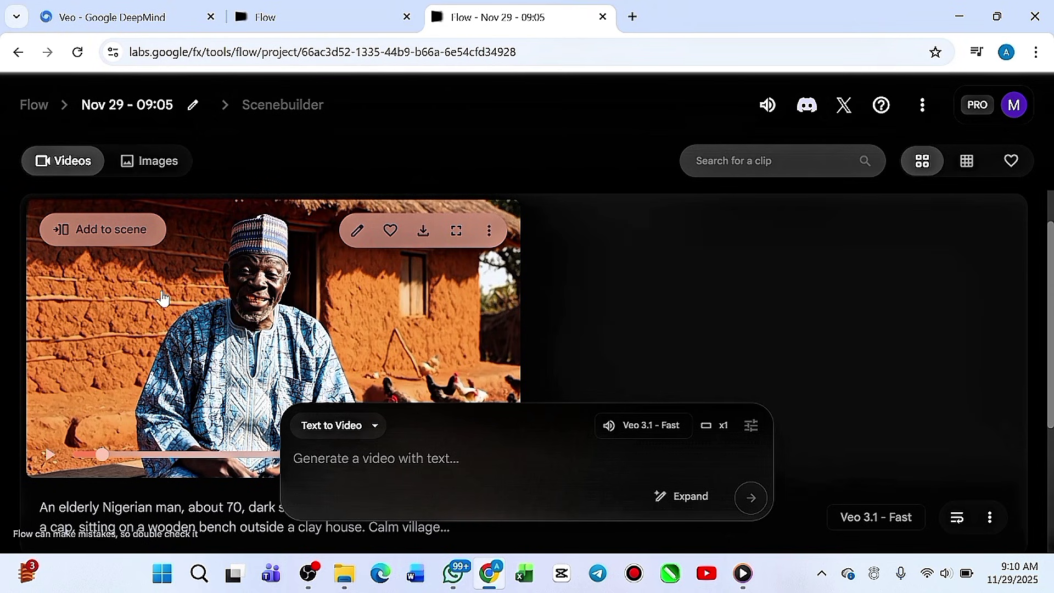
scroll(162, 298, down, 3)
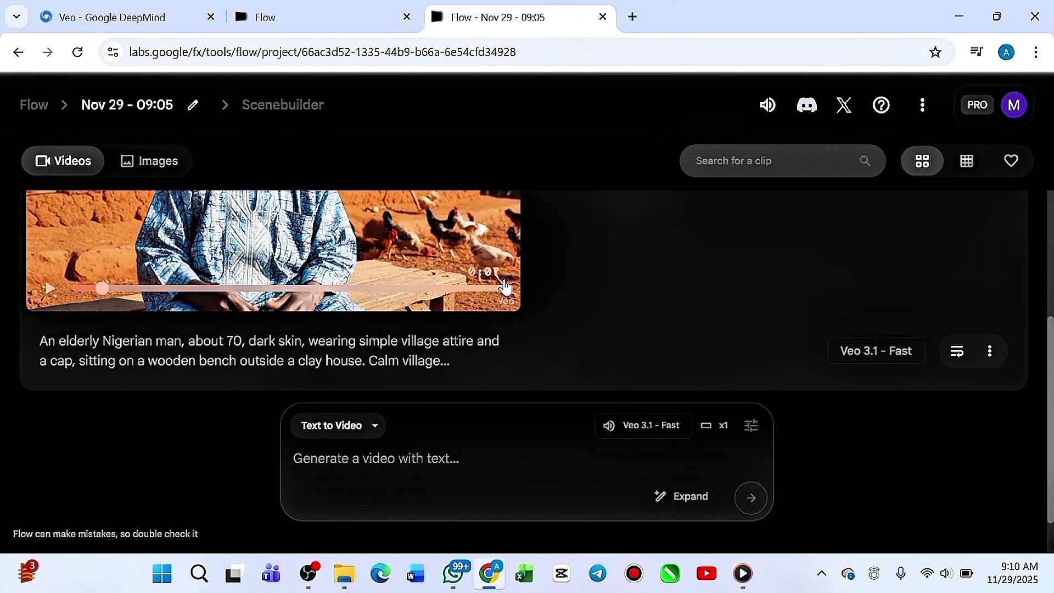
scroll(375, 226, up, 3)
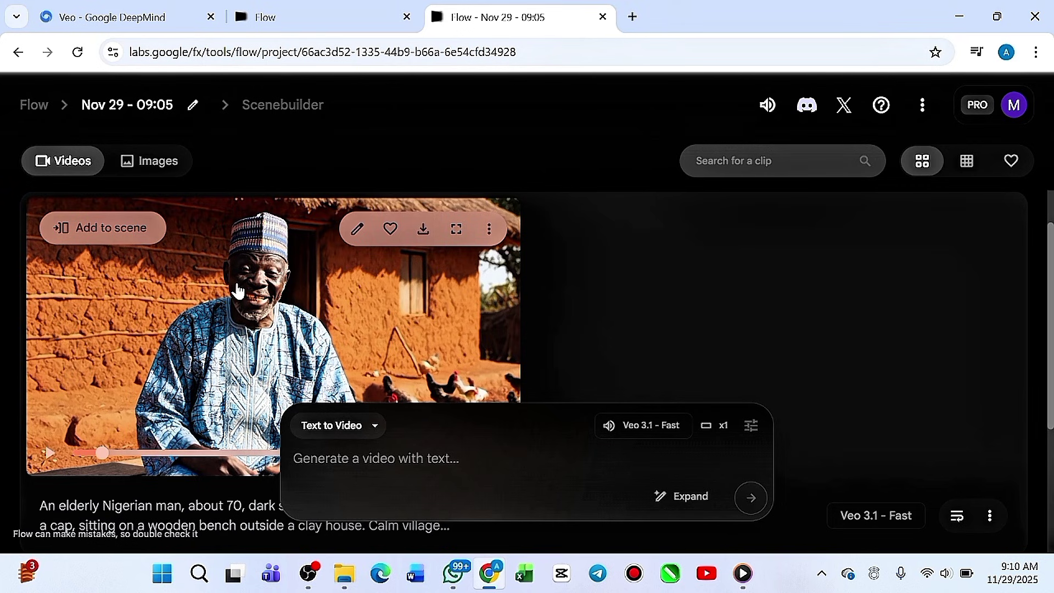
scroll(238, 290, up, 1)
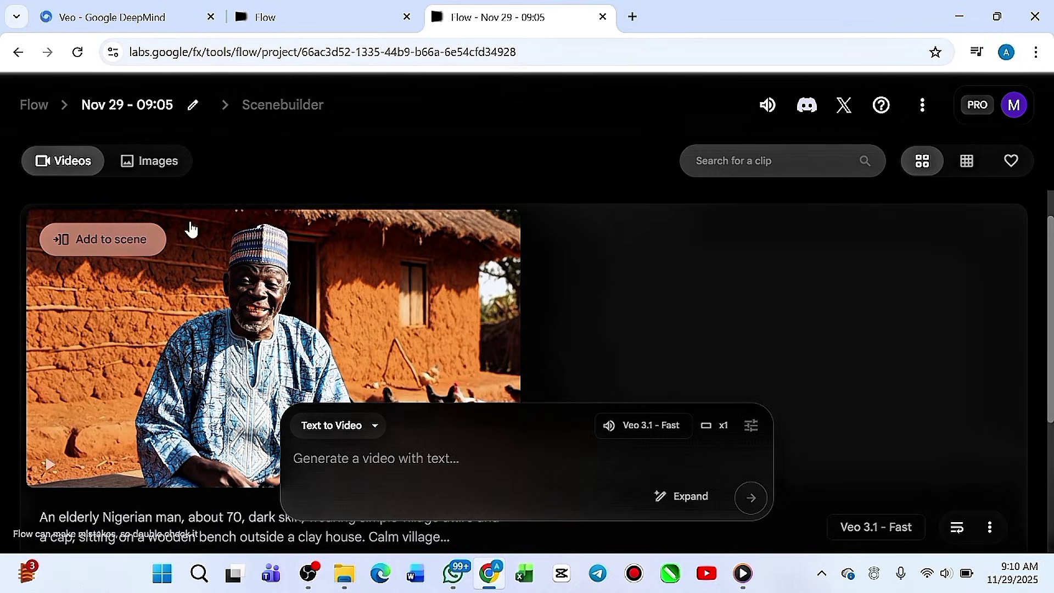
Open the clip in Scenebuilder and trim its end slightly to about 7 seconds
click(281, 107)
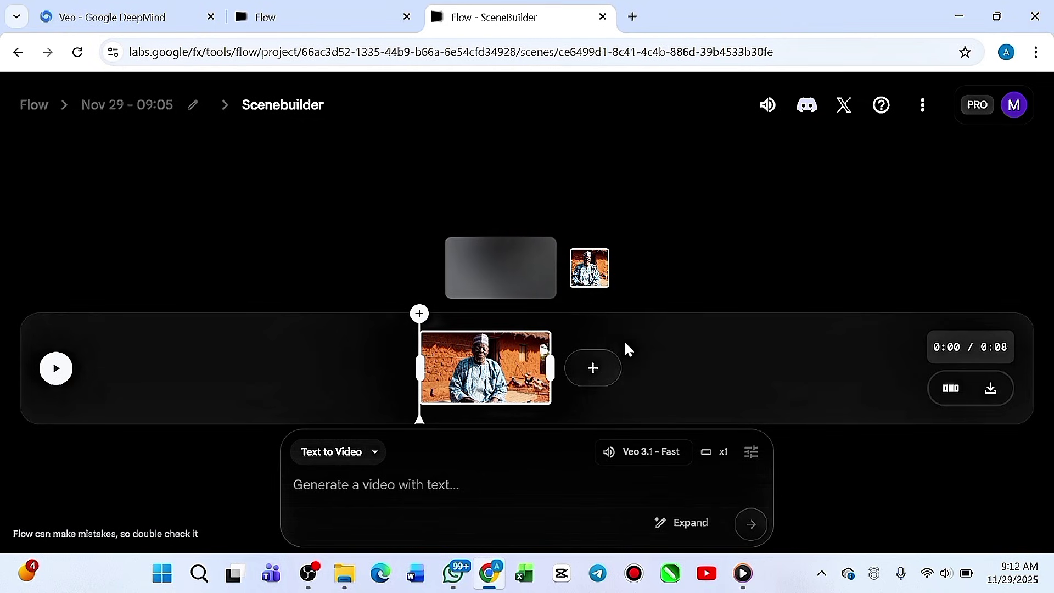
click(591, 375)
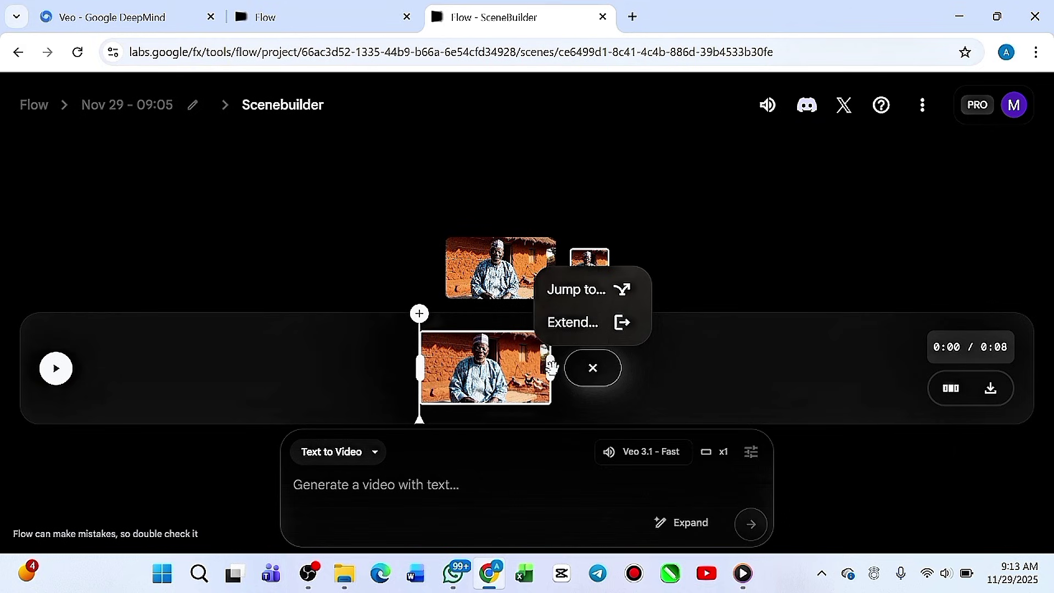
click(666, 357)
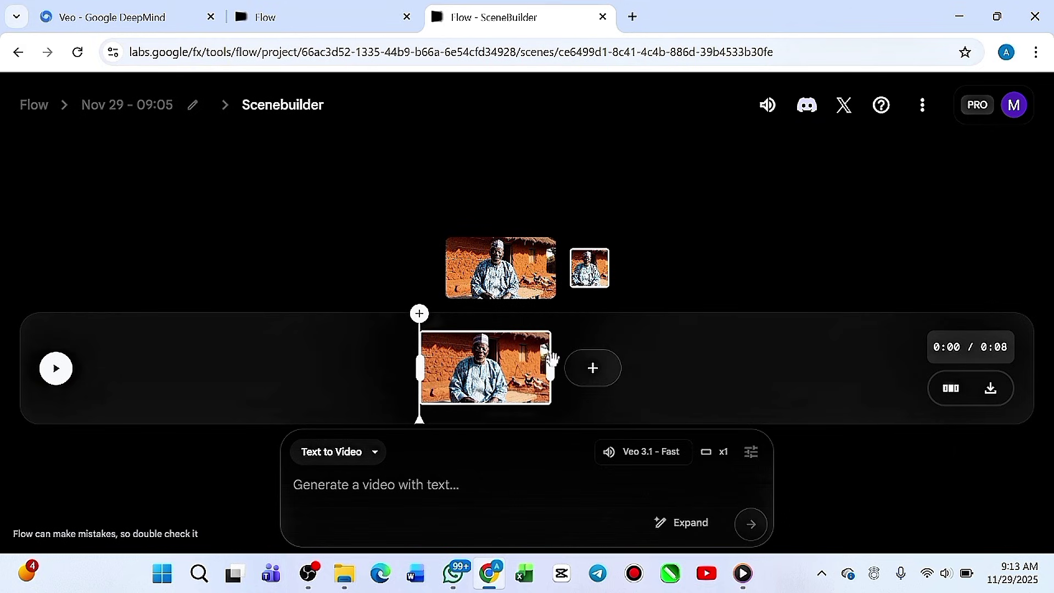
mouse_move(549, 360)
mouse_down()
mouse_move(454, 360)
mouse_move(549, 360)
mouse_up()
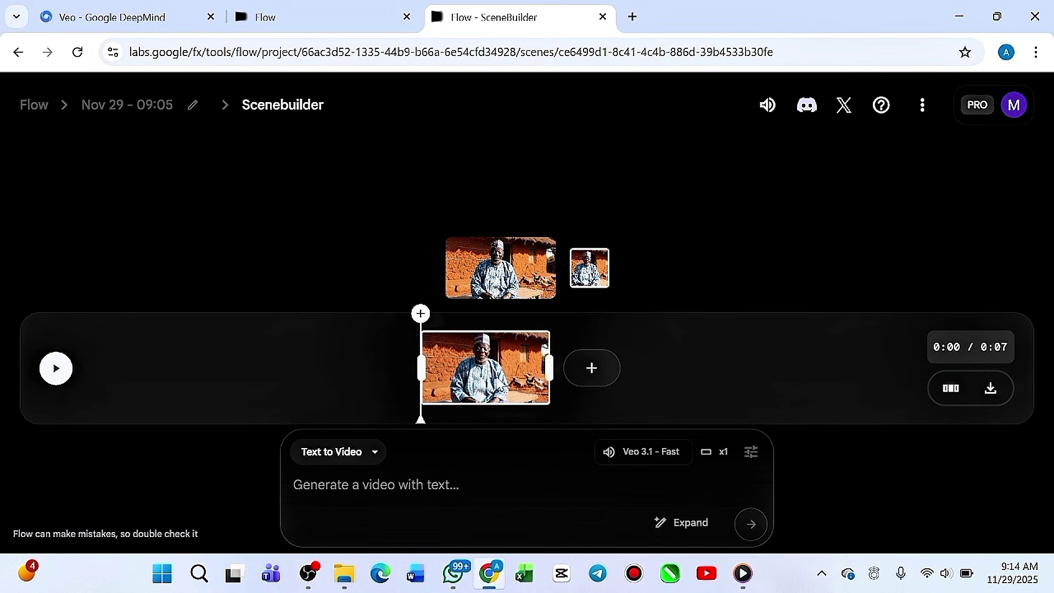
Extend the clip with a village farm shot of a shouting young man holding a half-eaten yam beside a chewing goat, including the yam-thief narration
click(592, 367)
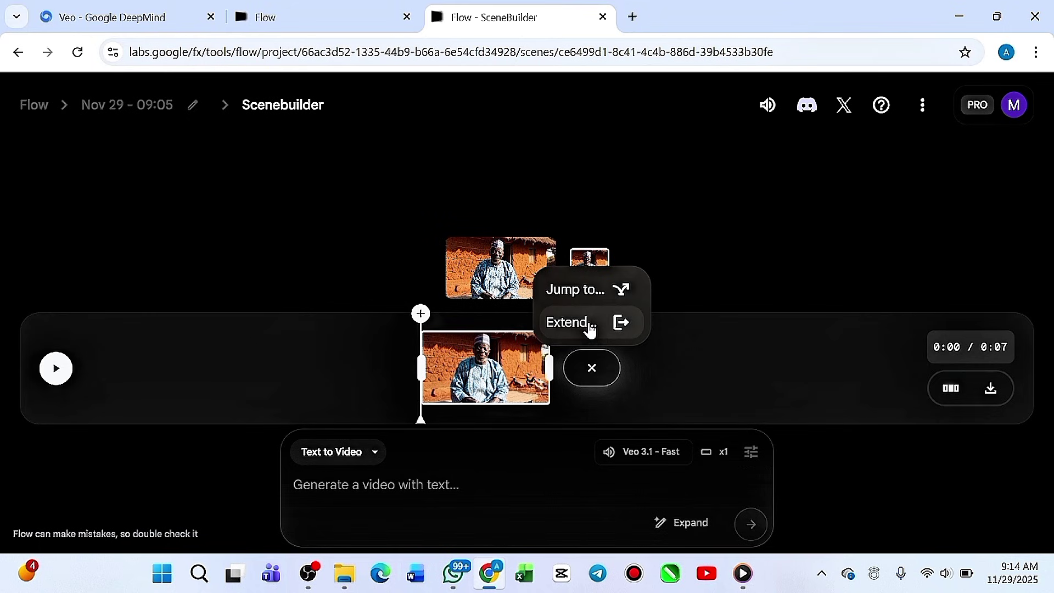
click(589, 329)
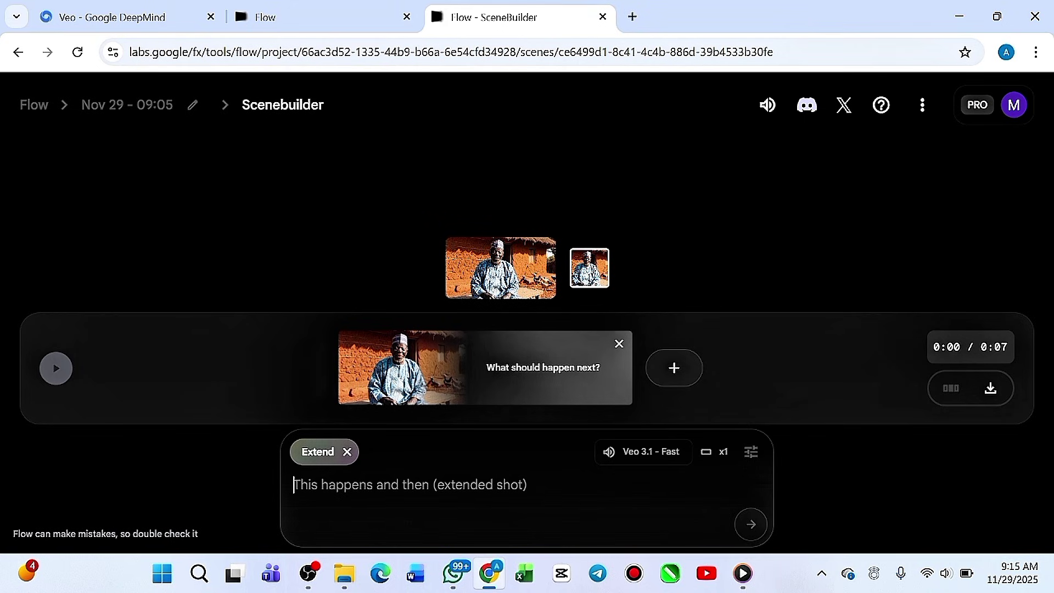
text(Cut to a small village farm. A young man is shouting, holding a half-eaten yam. A goat nearby is chewing happily. Narration: "One morning, Adamu shouted that somebody stole his yam. But as he was talking, the thief was beside him… chewing the evidence!")
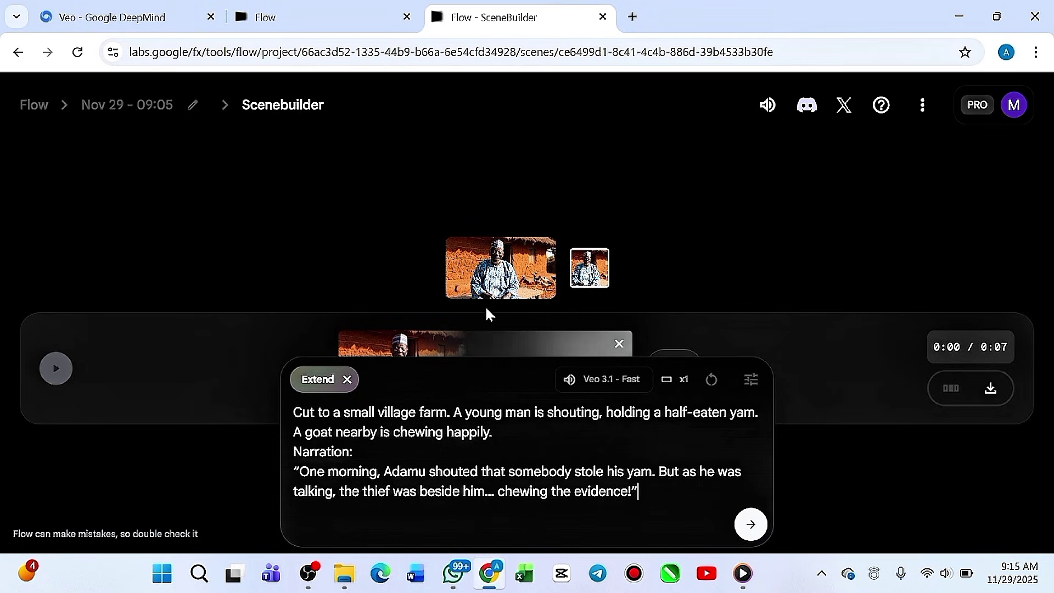
click(752, 525)
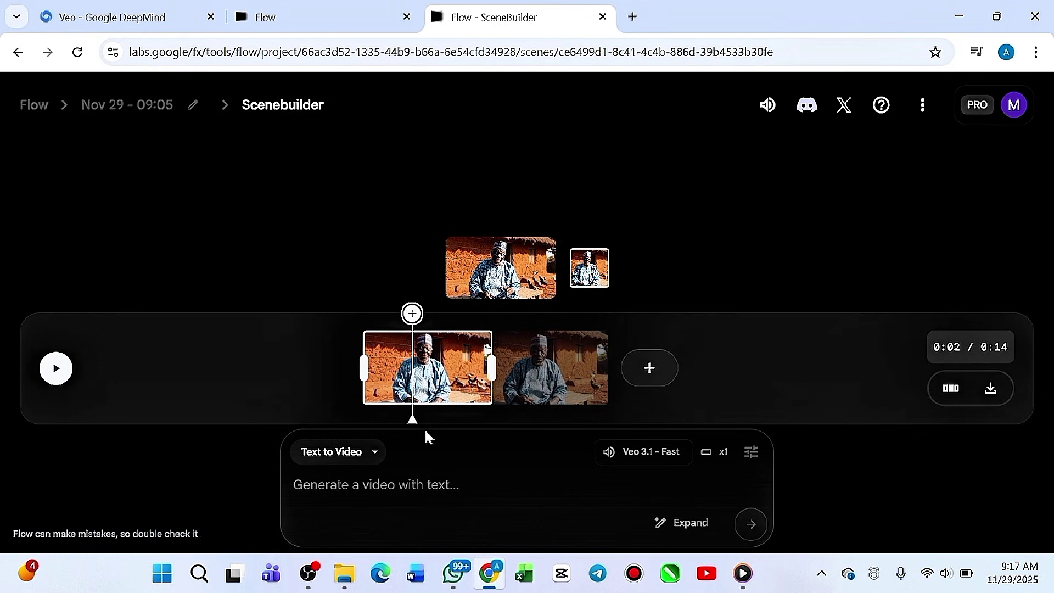
Return the playhead to the scene's start, raise the volume and watch the assembled scene full screen
drag(410, 416, 337, 414)
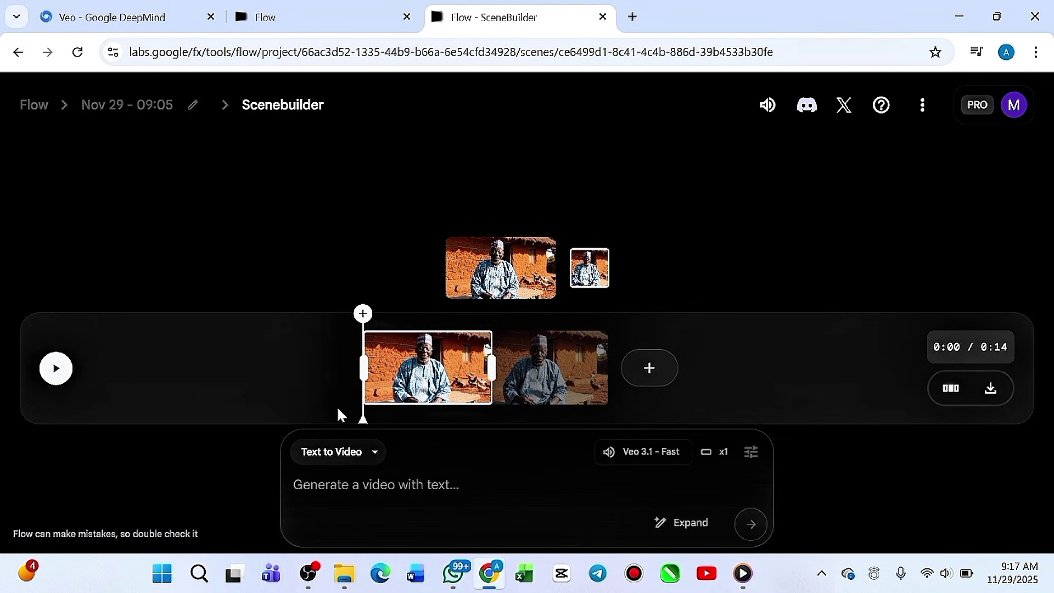
key(XF86AudioRaiseVolume)
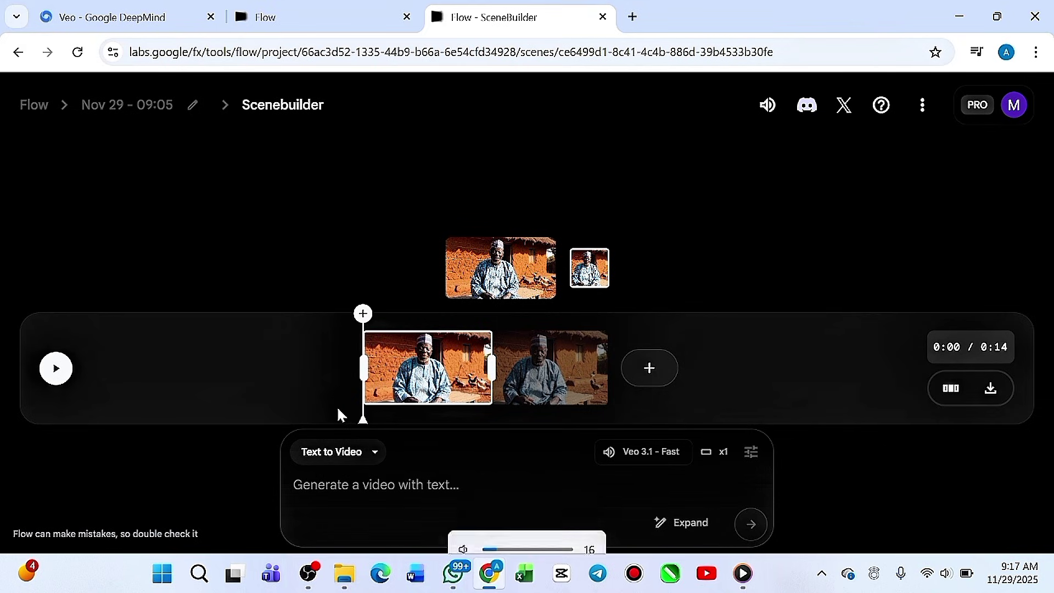
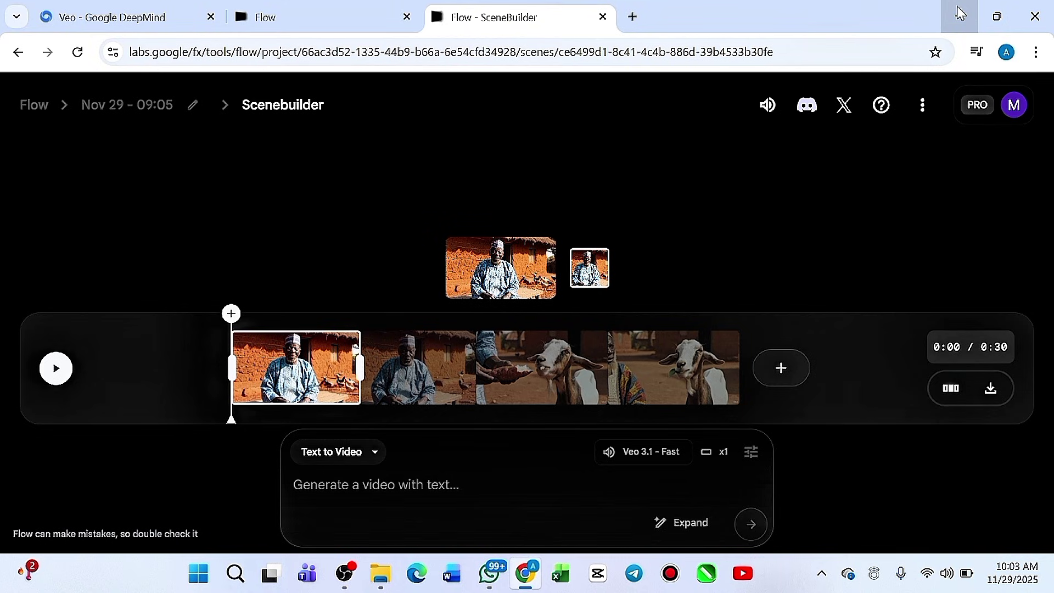
click(532, 273)
click(19, 555)
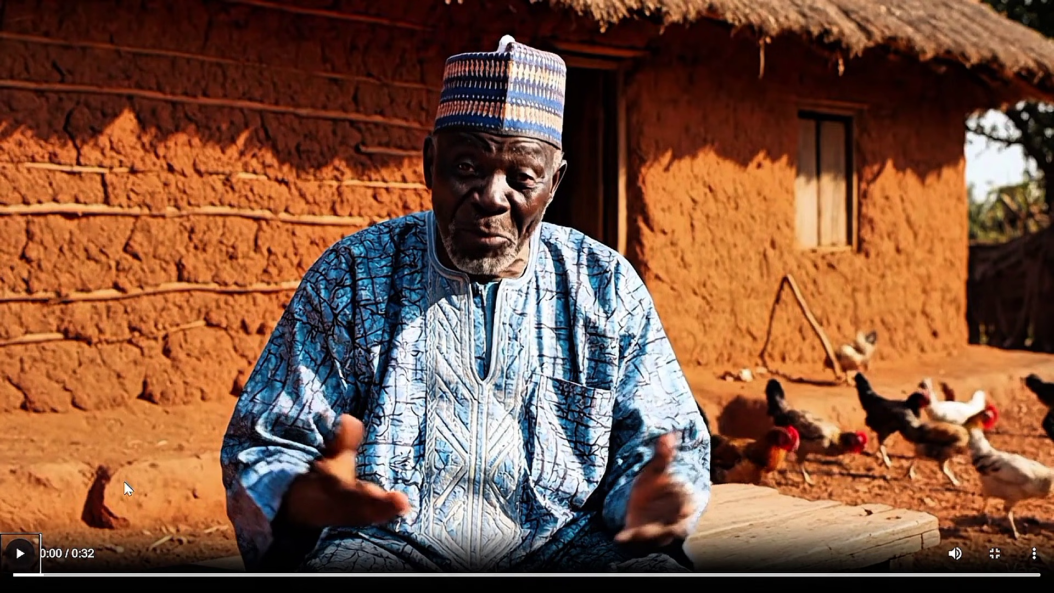
click(528, 59)
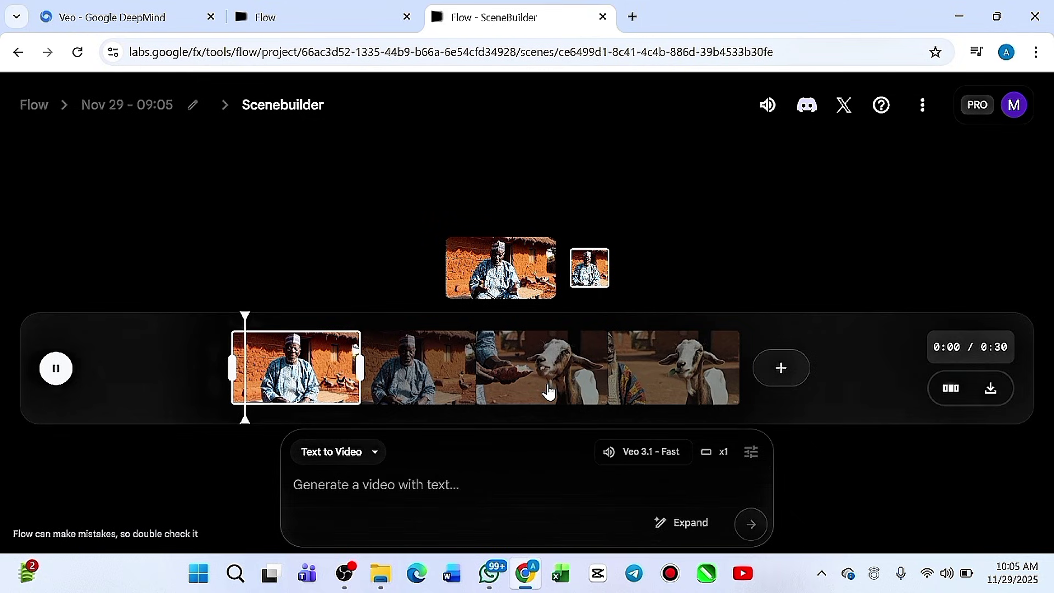
Examine the third and fourth clips by playing and previewing frames at several points along the timeline
click(640, 407)
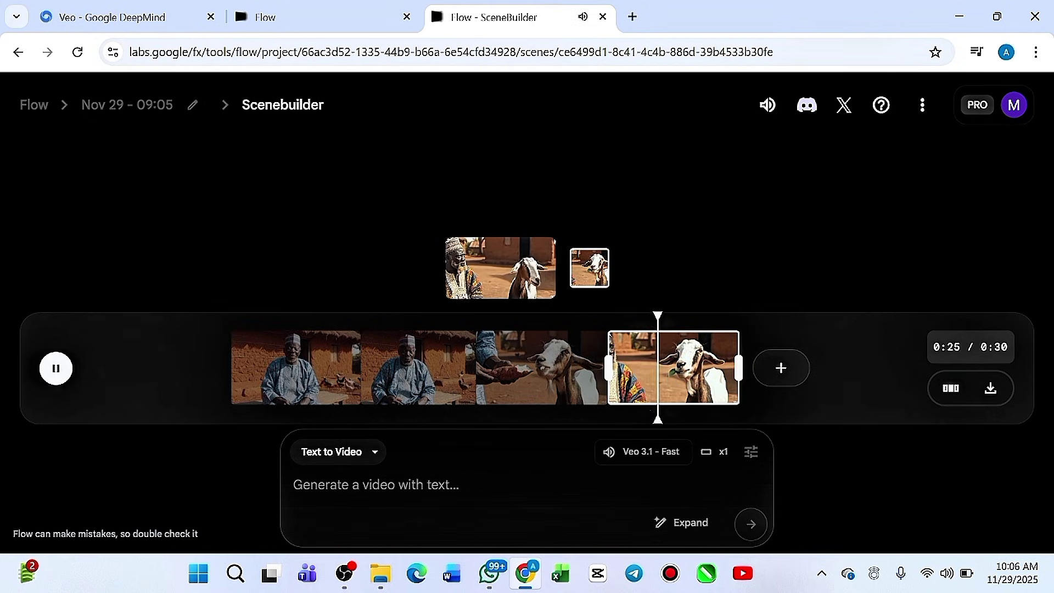
key(space)
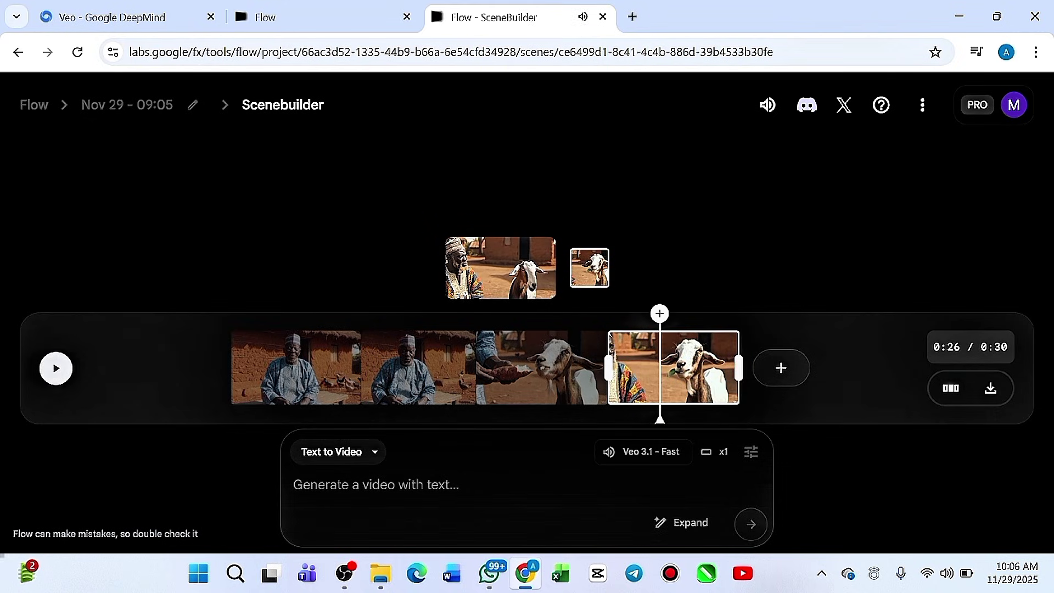
click(542, 381)
mouse_move(533, 276)
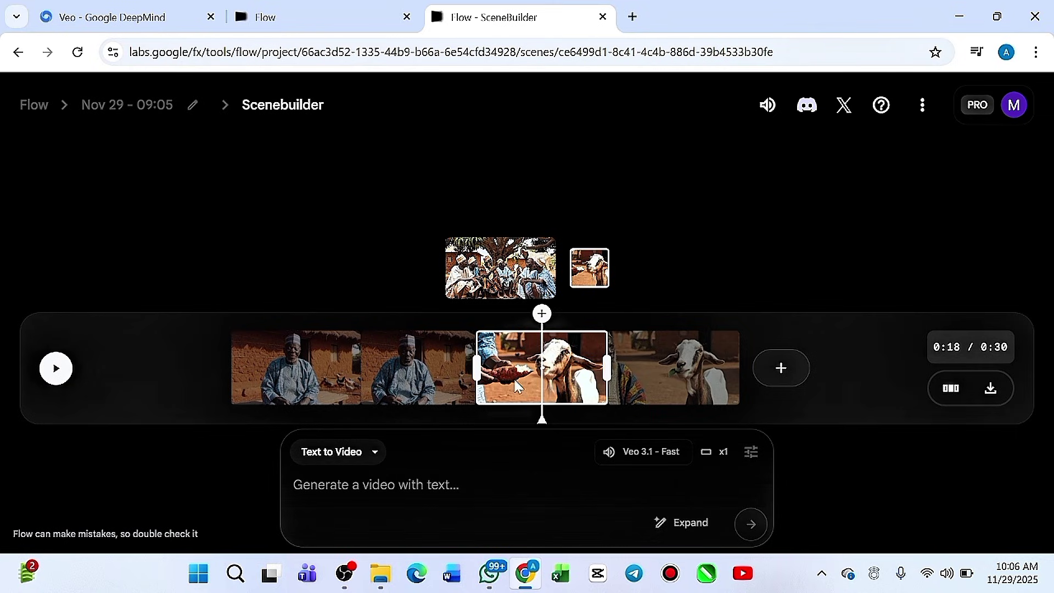
mouse_move(508, 262)
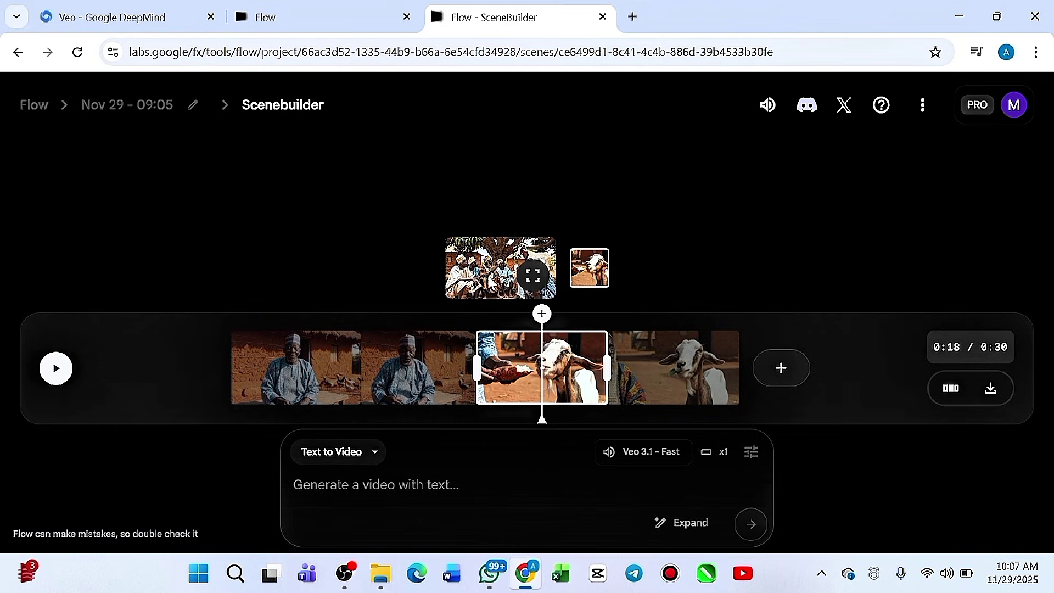
click(639, 385)
key(Left)
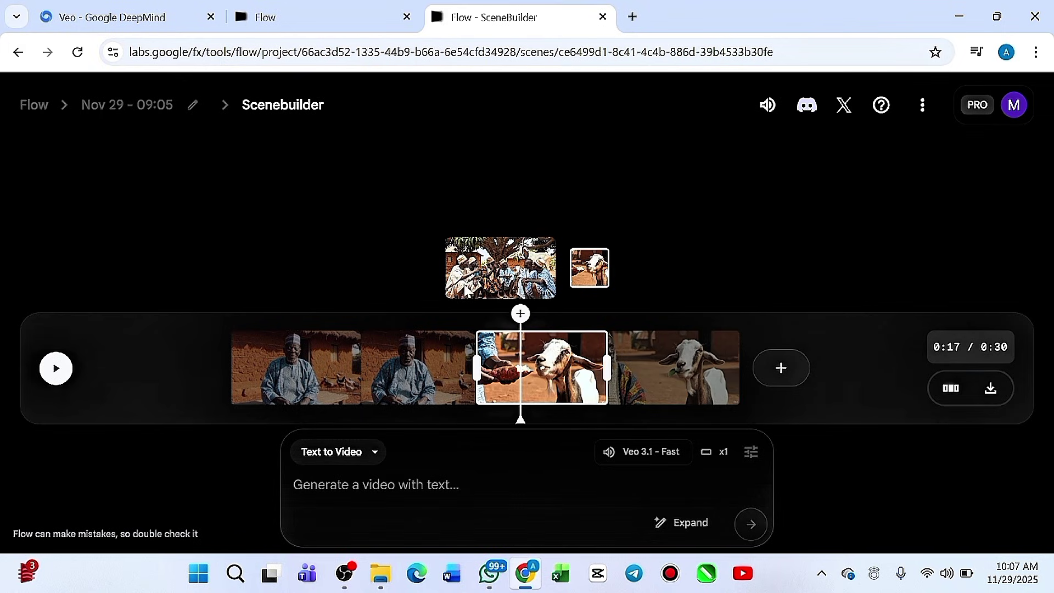
mouse_move(502, 280)
click(724, 402)
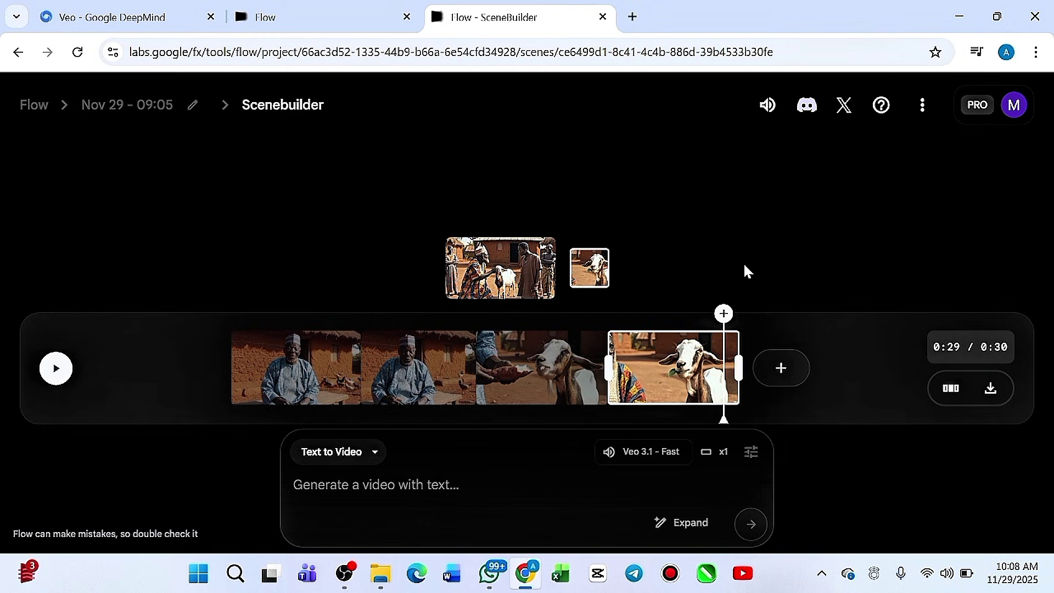
Open the account details to check the remaining AI credits
click(979, 104)
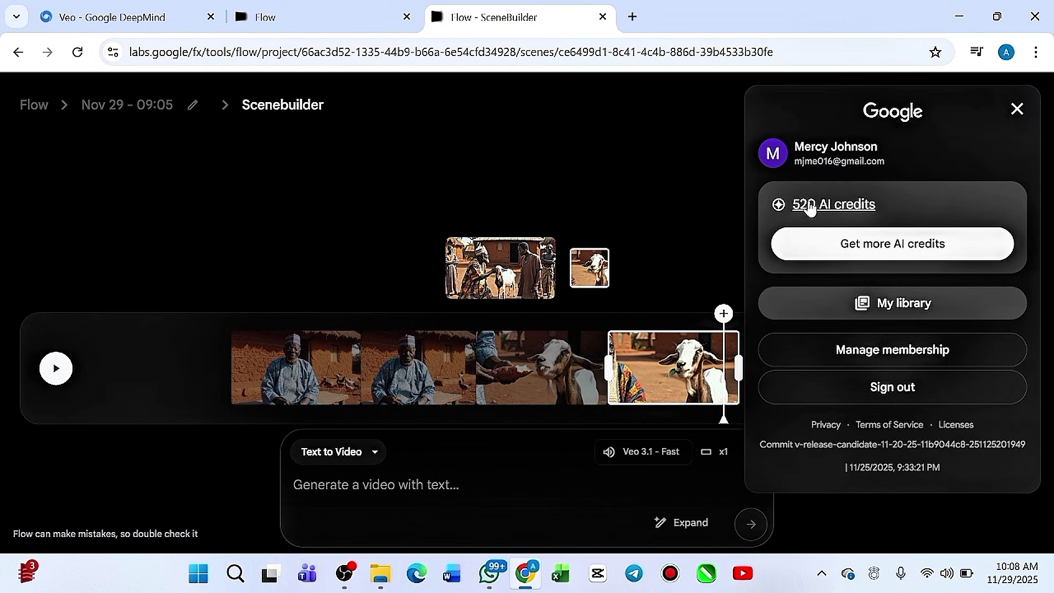
Close the account details and play the assembled five-clip scene from its start
click(535, 453)
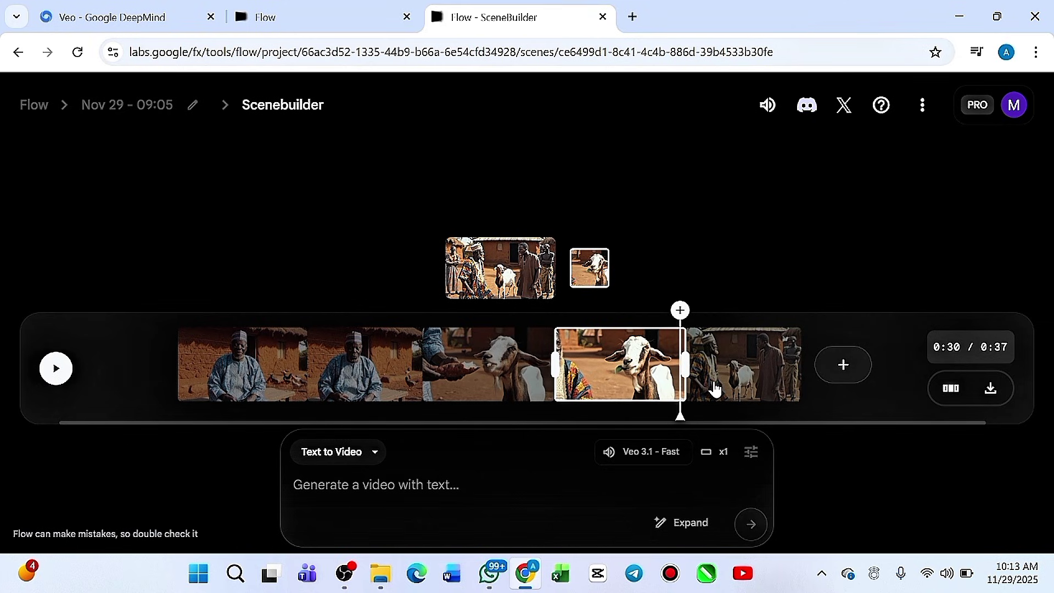
key(space)
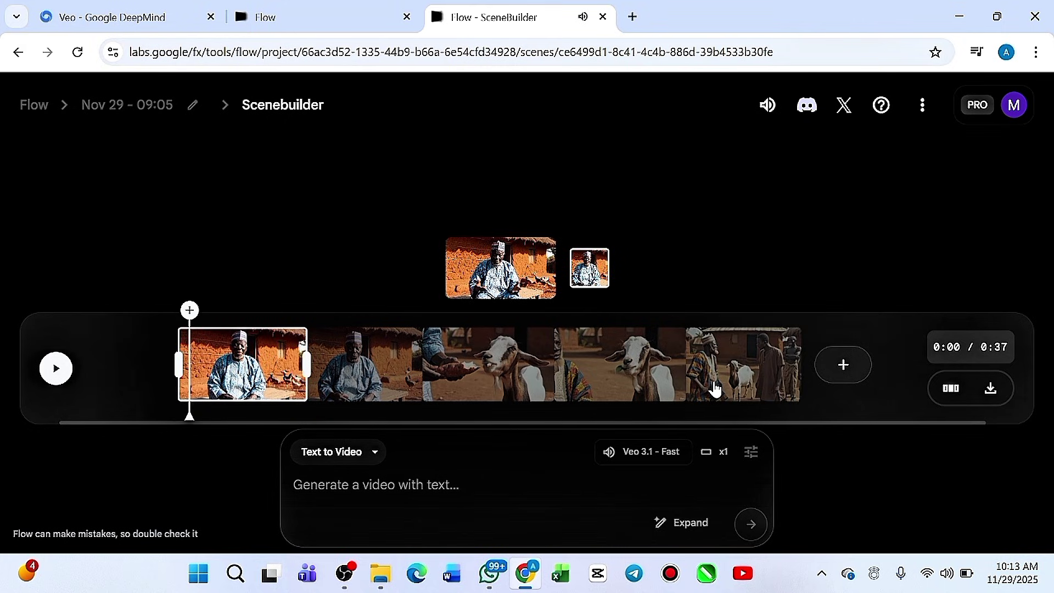
mouse_move(518, 240)
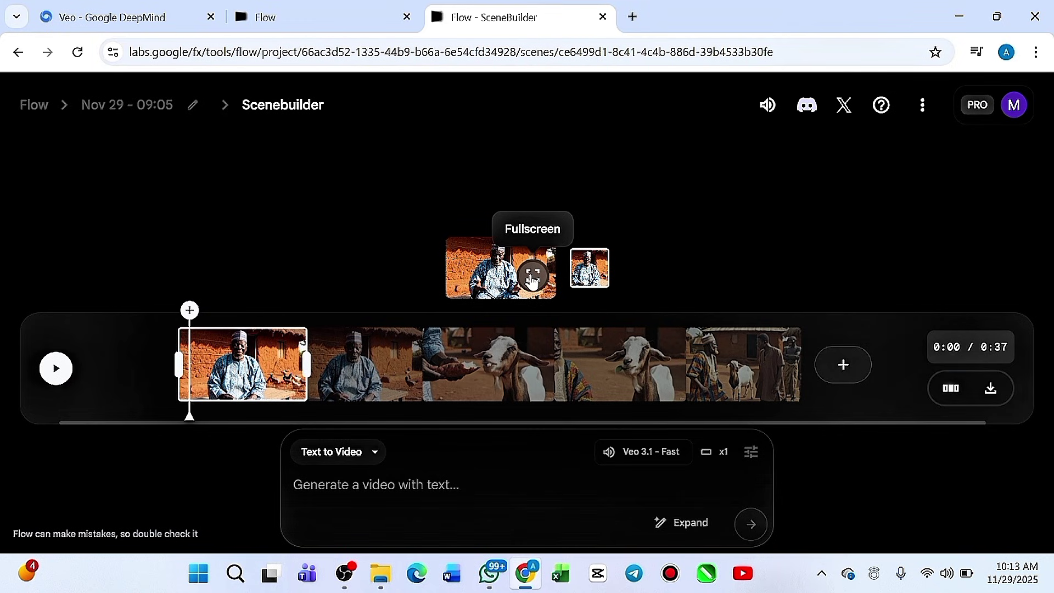
Generate a closing text-to-video clip at the scene's end with the elderly man laughing gently on his bench, including the goat-retired narration
key(End)
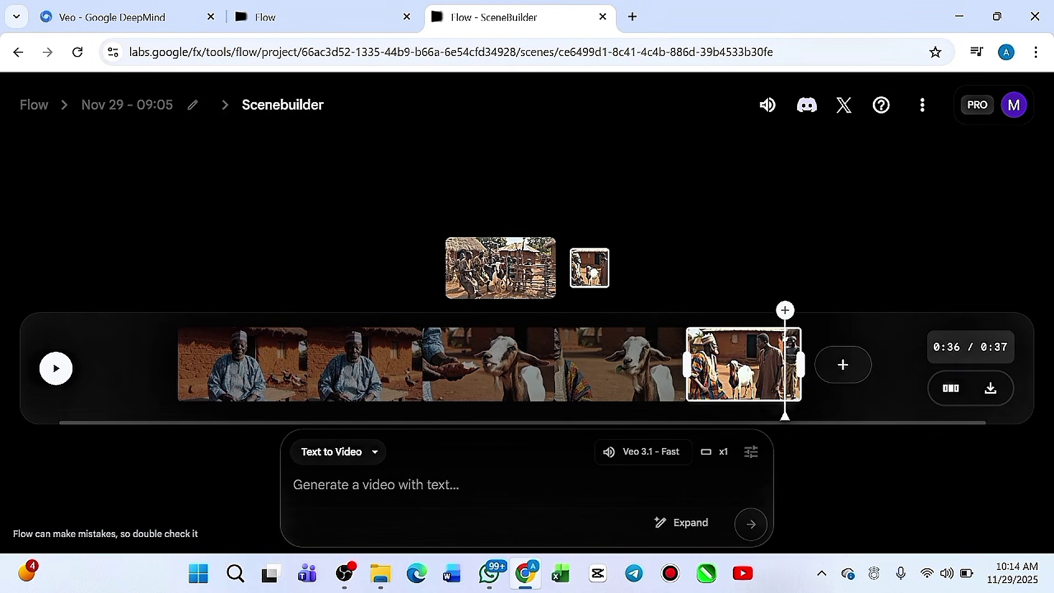
text(Back to the elderly man on his bench, laughing gently. Narration: "In the end, we didn’t catch the goat. It retired itself later. But from that day, we learnt one lesson—never fight over yam when goat is involved.")
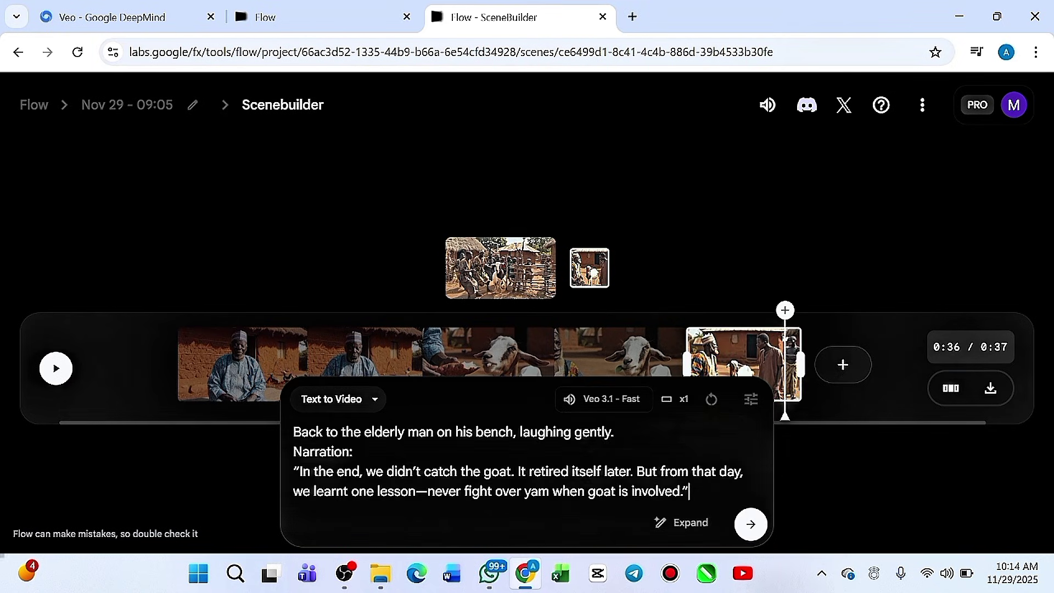
click(752, 522)
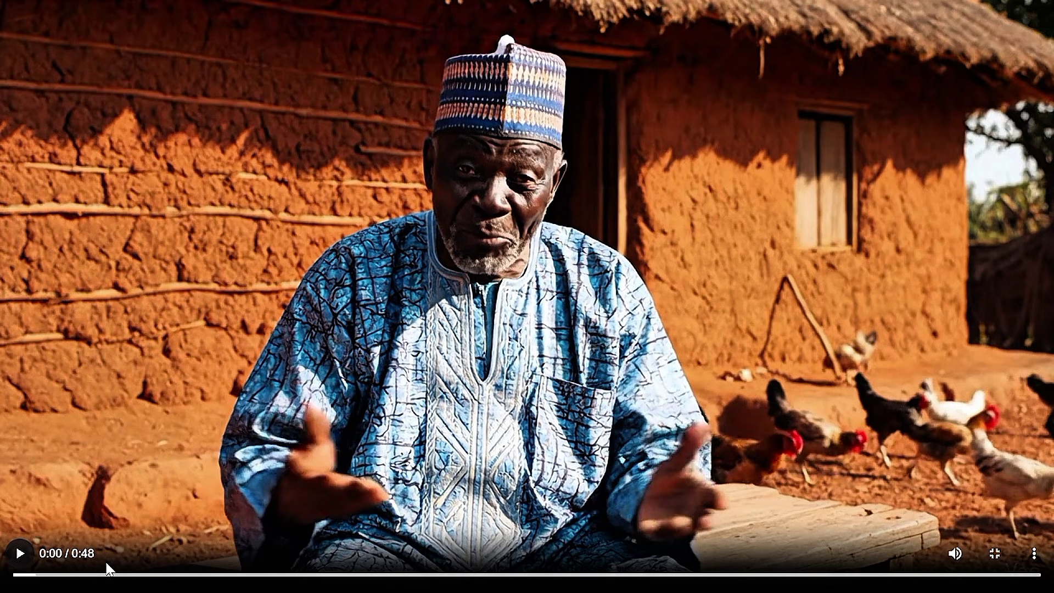
Play the completed story scene from its beginning in full screen
click(125, 505)
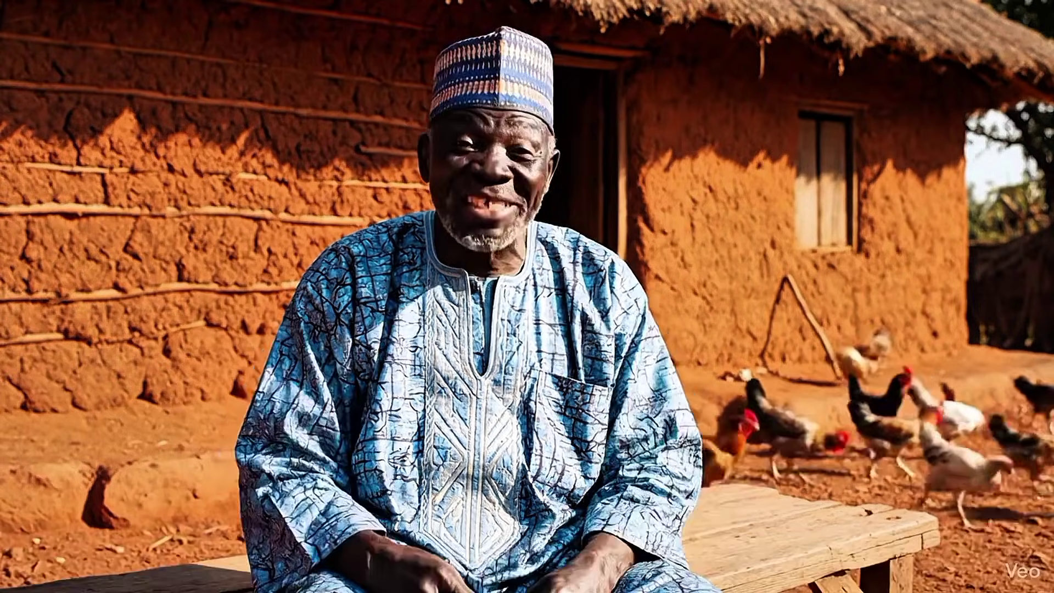